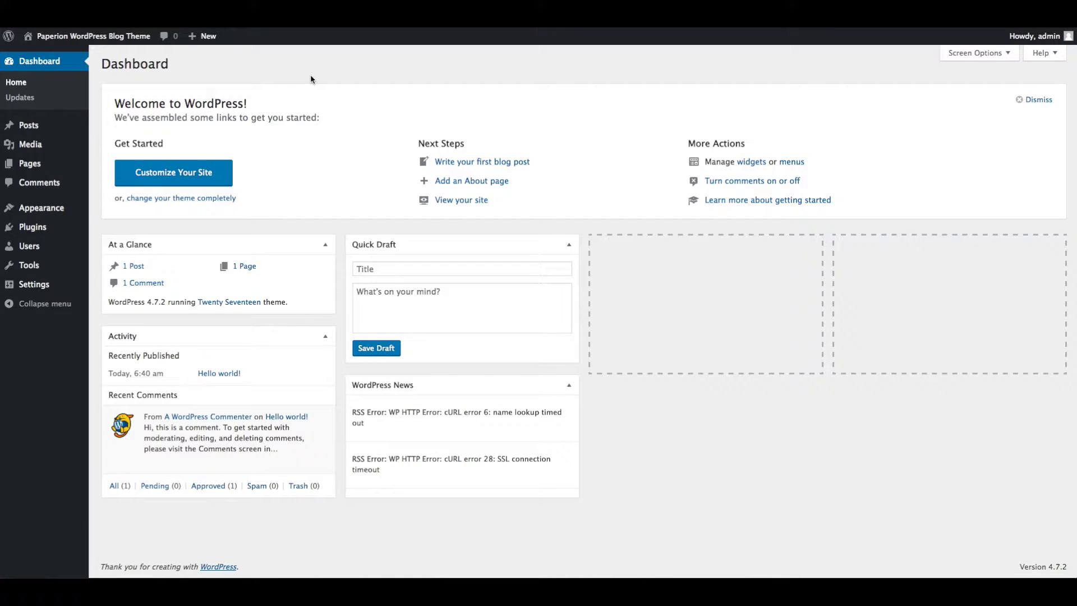
# Step: Unzip the Paperio package and paperio.zip, then copy the paperio folder into wp-content/themes
pyautogui.press('super+Tab')
pyautogui.press('super+Tab')
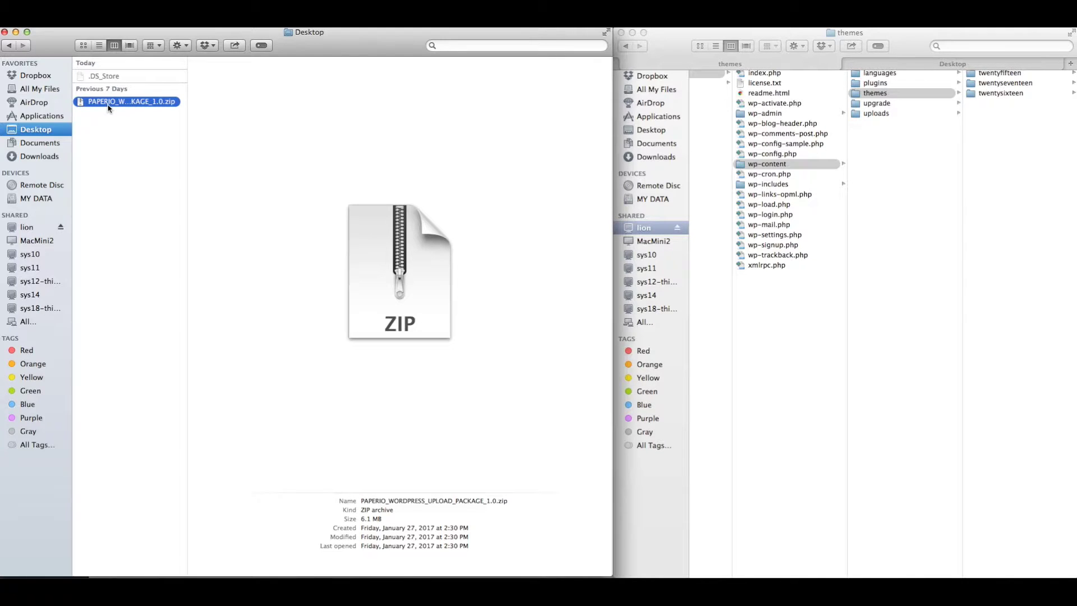
pyautogui.doubleClick(131, 106)
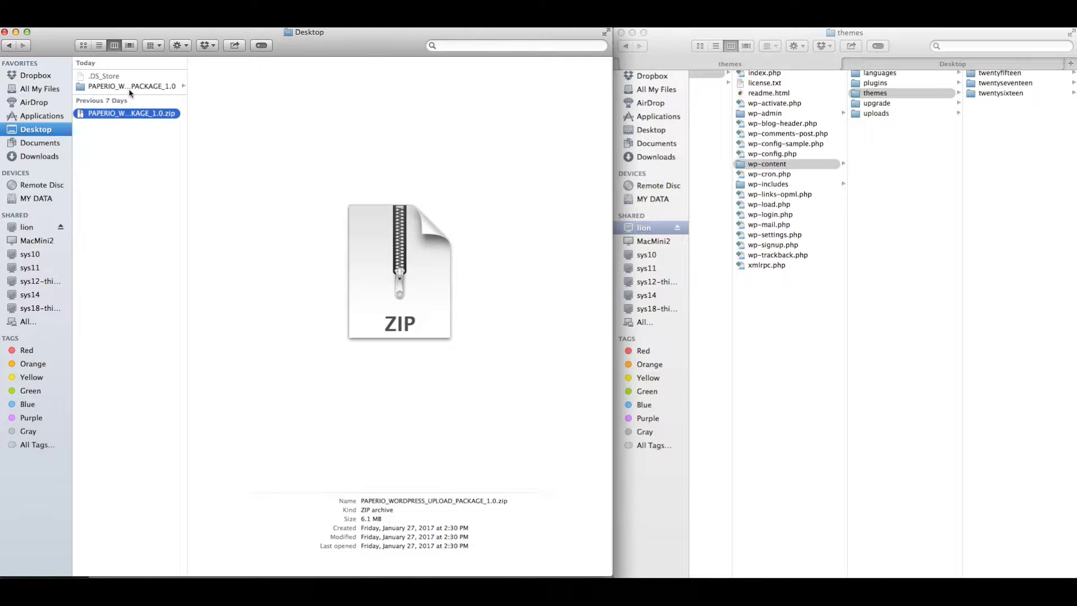
pyautogui.click(129, 88)
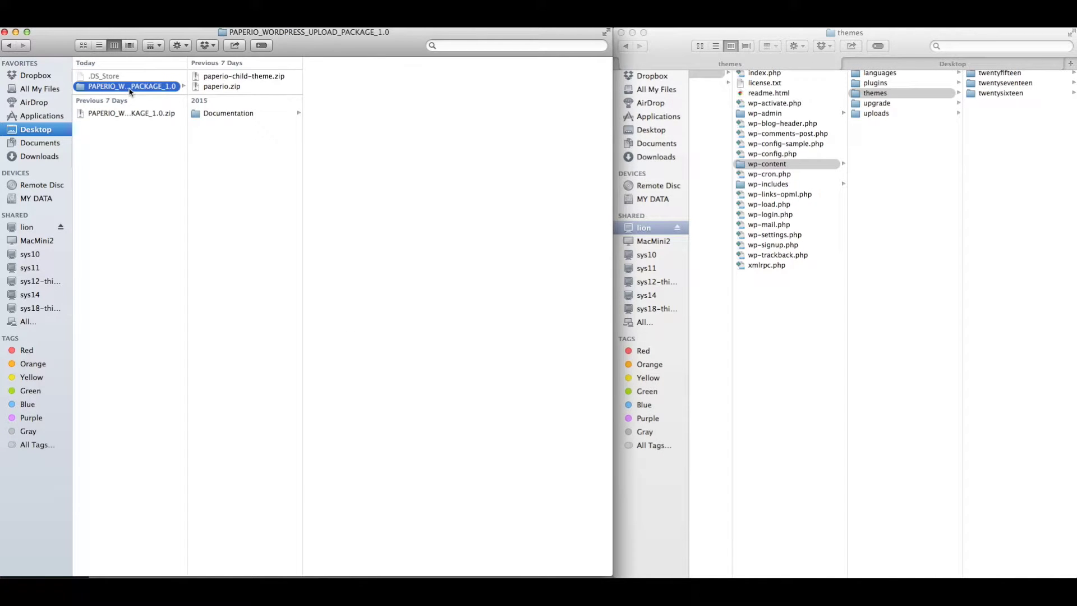
pyautogui.doubleClick(221, 87)
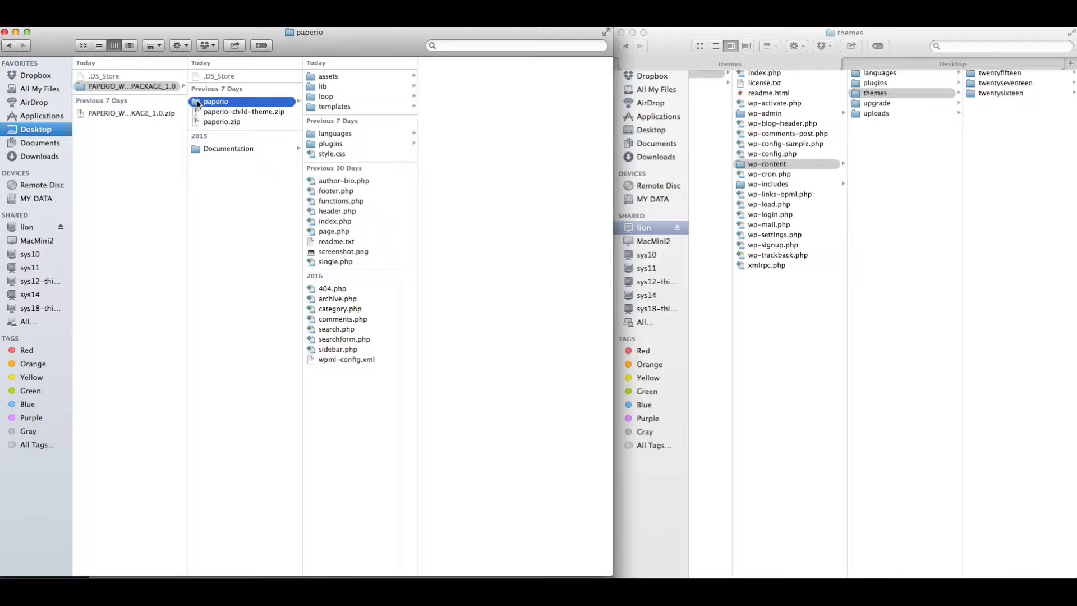
pyautogui.moveTo(198, 104); pyautogui.dragTo(921, 95)
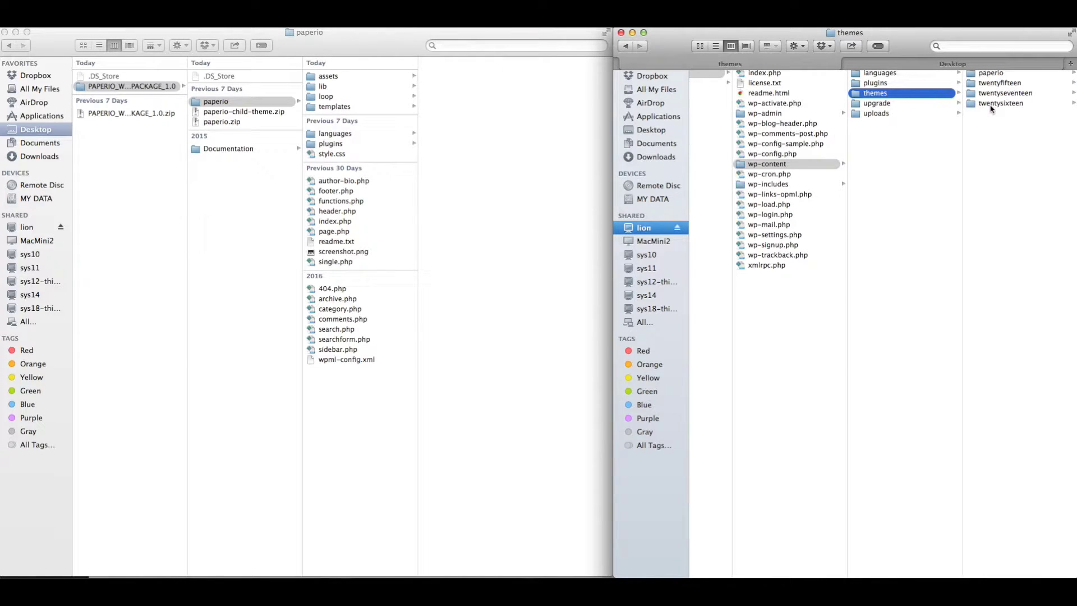
pyautogui.press('super+Tab')
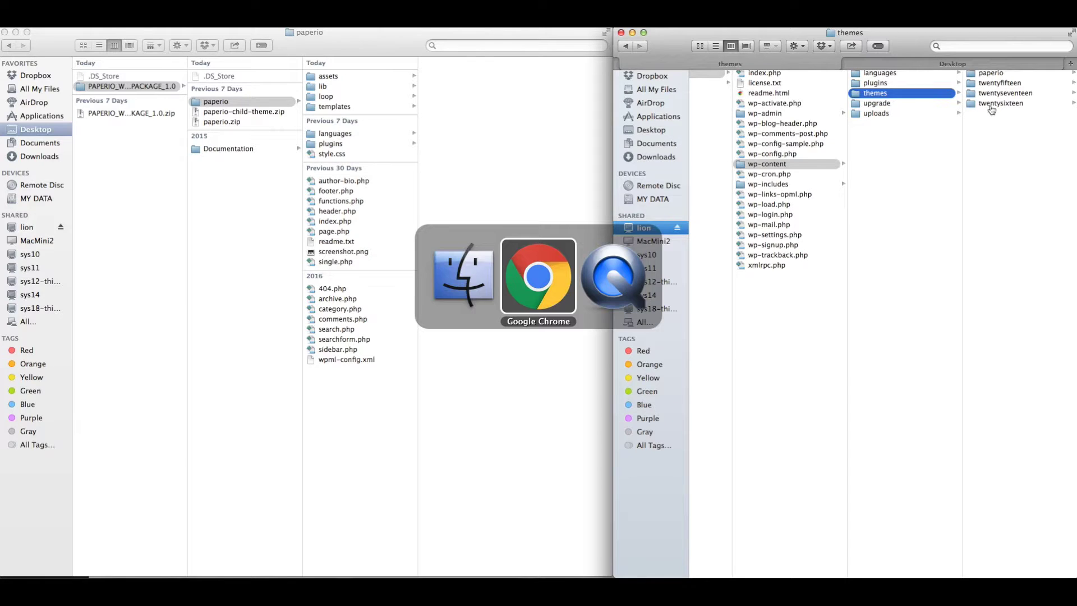
# Step: Activate the Paperio theme from Appearance > Themes
pyautogui.moveTo(39, 214)
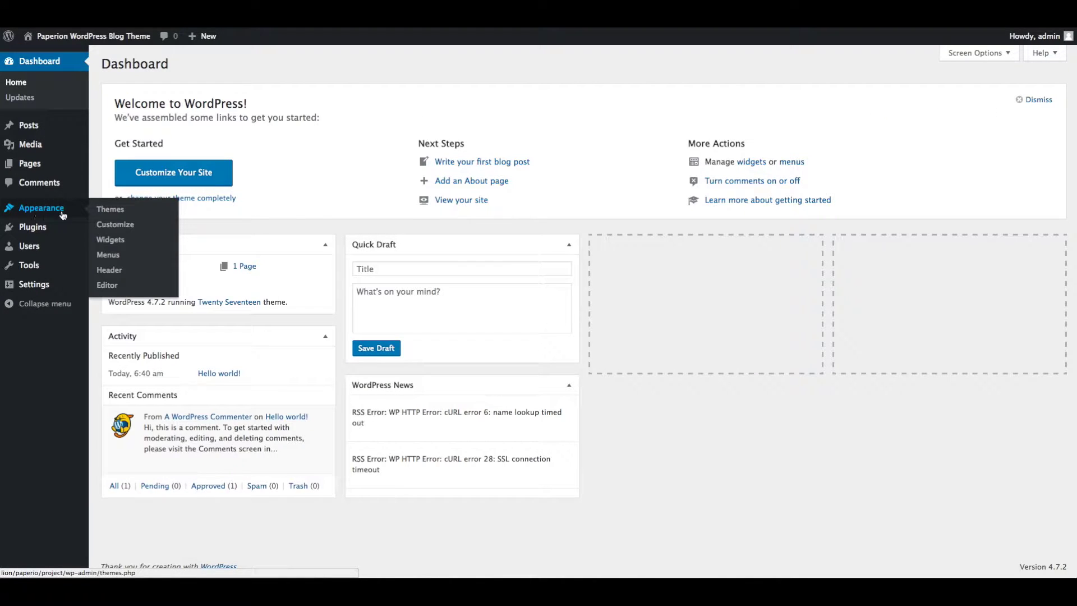
pyautogui.click(128, 212)
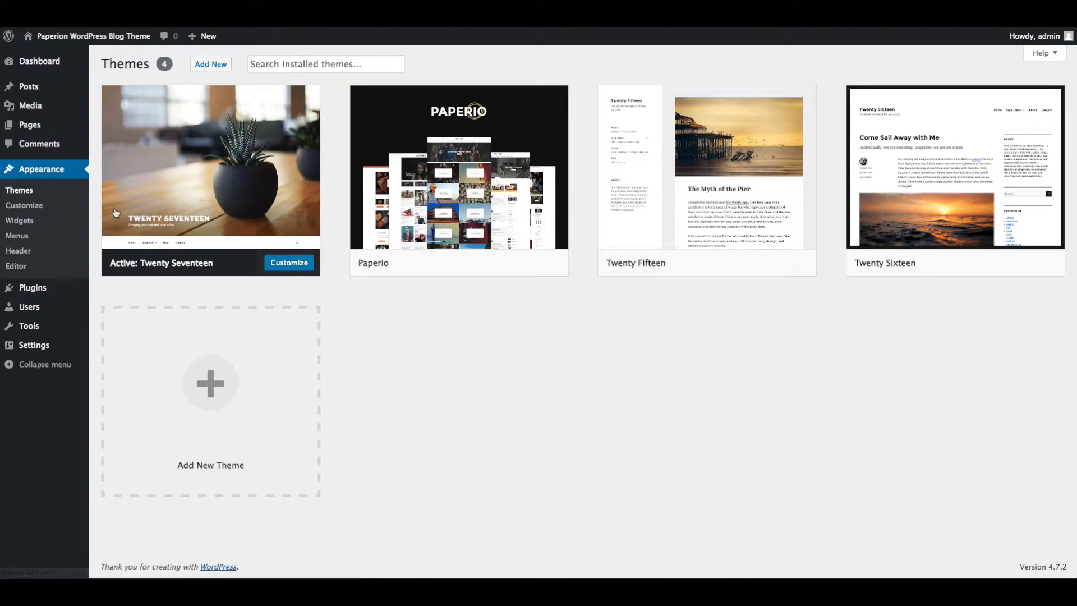
pyautogui.moveTo(393, 267)
pyautogui.click(489, 264)
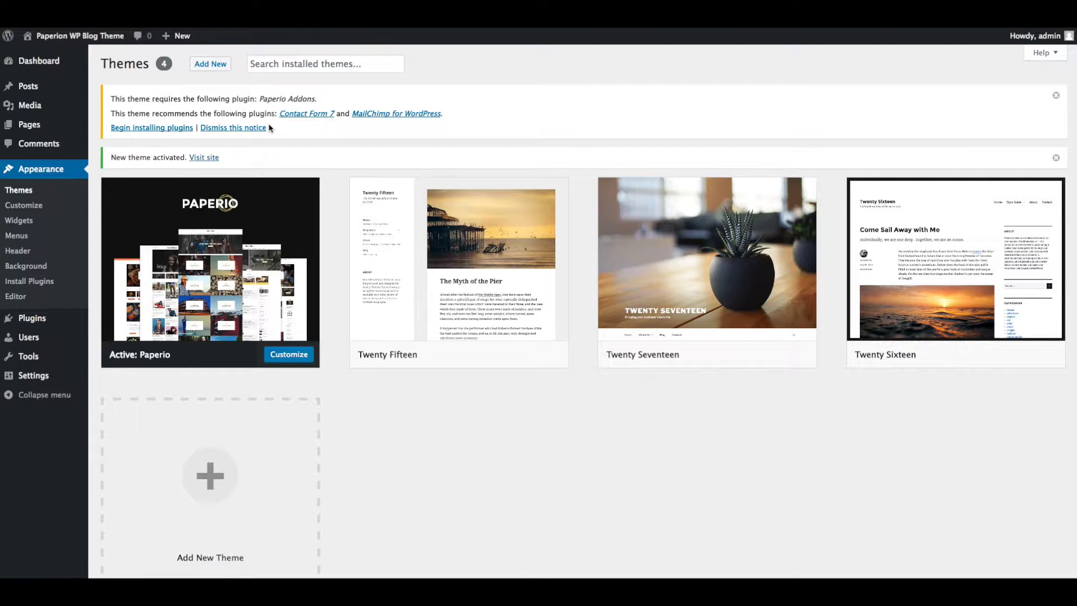
# Step: Bulk-install the required Paperio Addons, Contact Form 7 and MailChimp for WordPress plugins
pyautogui.click(160, 133)
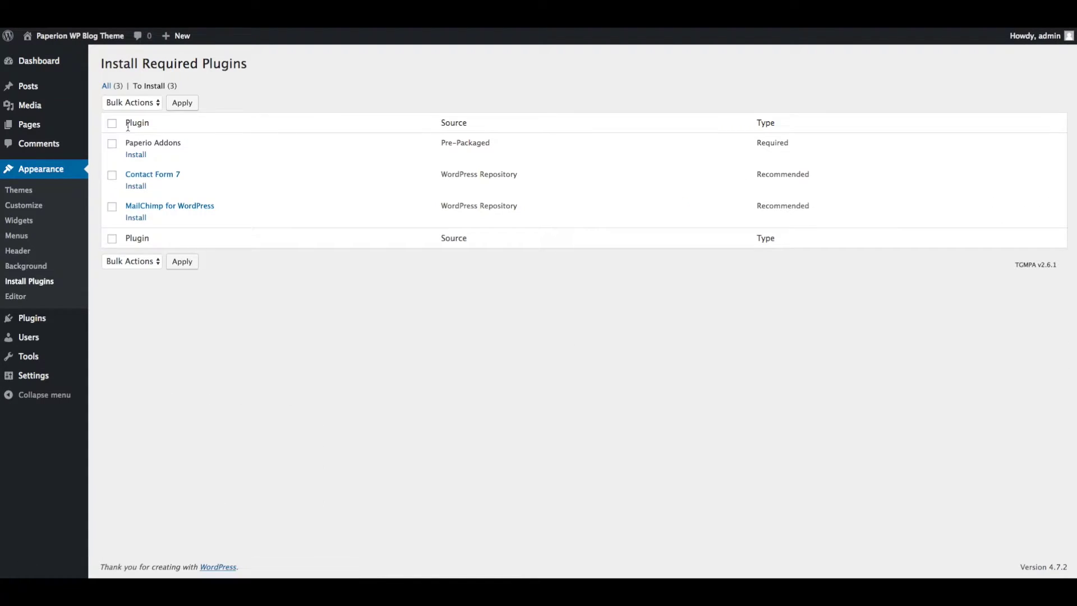
pyautogui.click(111, 123)
pyautogui.click(130, 104)
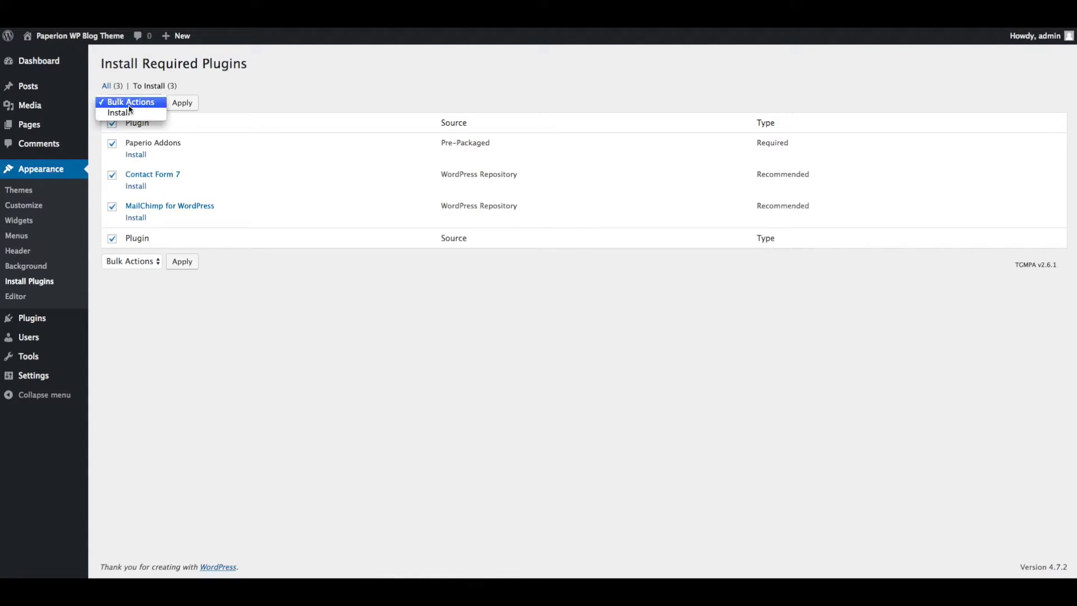
pyautogui.click(160, 112)
pyautogui.click(188, 106)
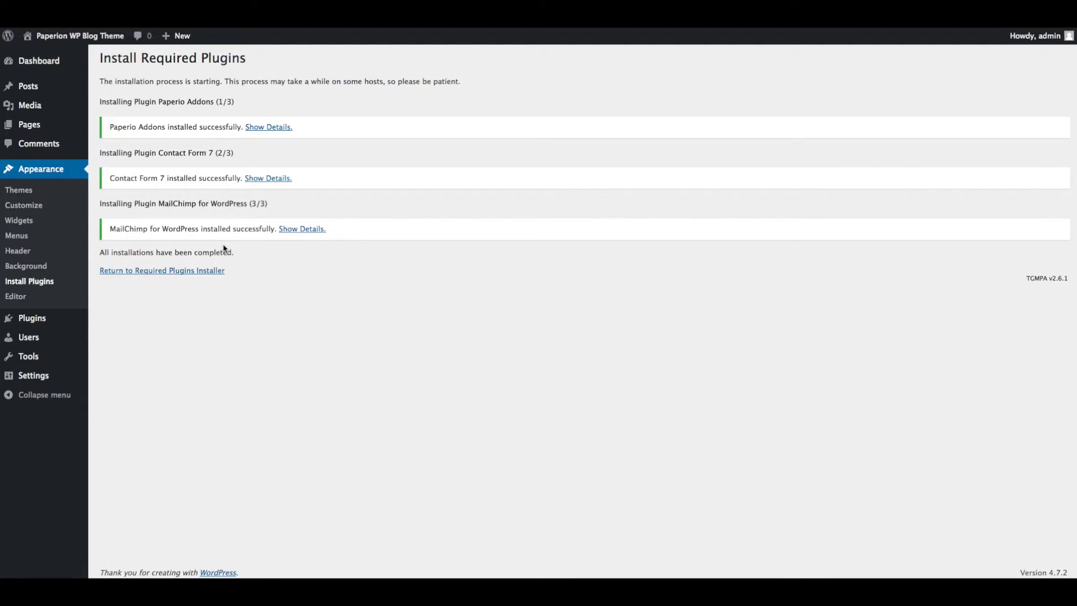
# Step: Bulk-activate all three newly installed required plugins
pyautogui.click(222, 271)
pyautogui.click(111, 123)
pyautogui.click(132, 102)
pyautogui.click(150, 135)
pyautogui.click(189, 104)
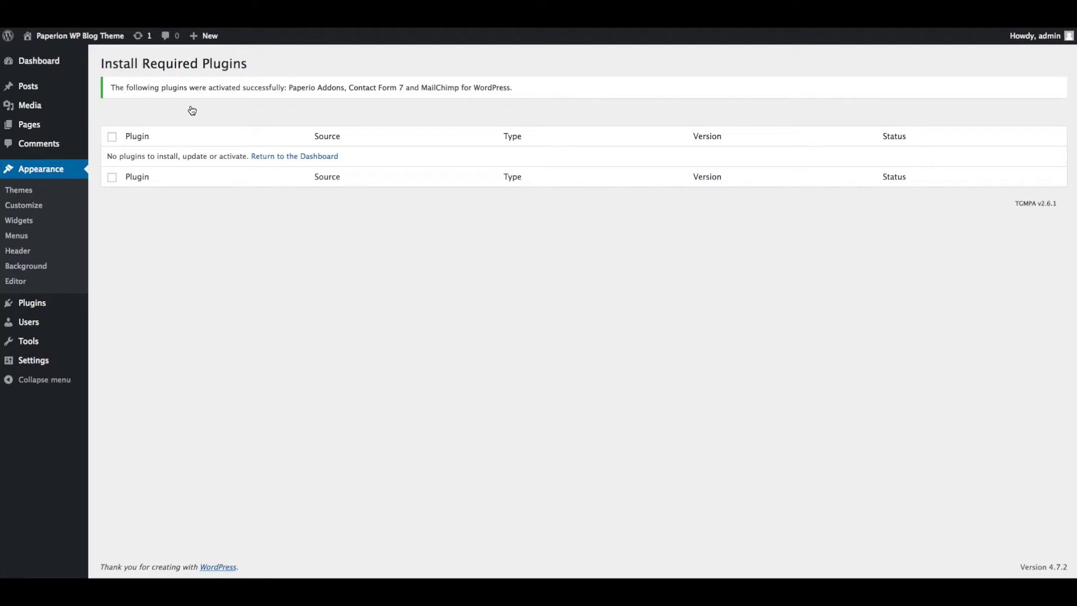
pyautogui.moveTo(39, 37)
pyautogui.click(46, 57)
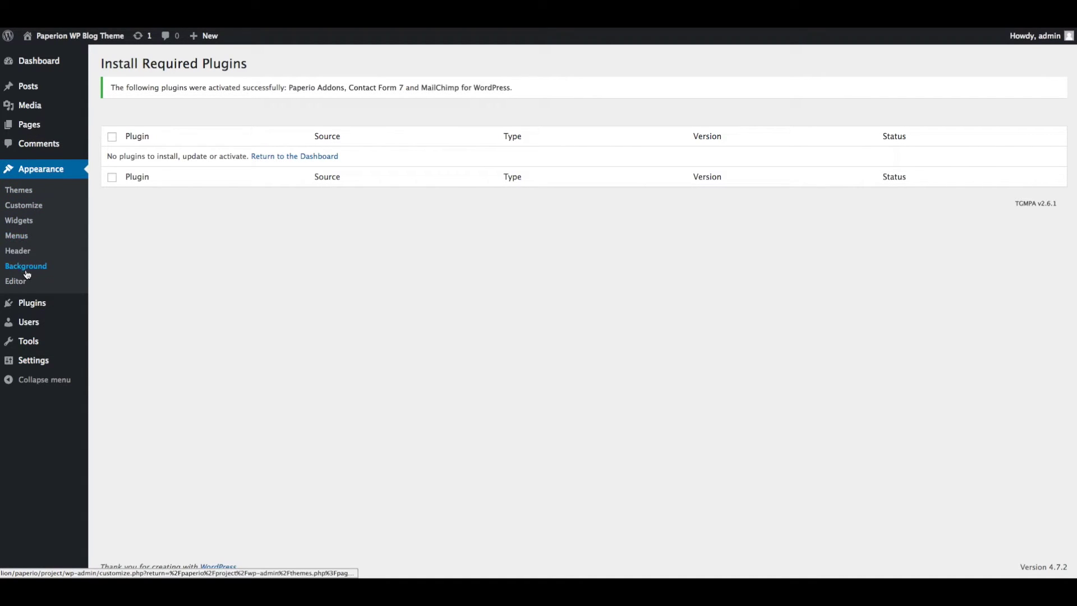
# Step: Open Appearance > Demo Import and start installing the DEFAULT demo, with all content selected
pyautogui.click(17, 191)
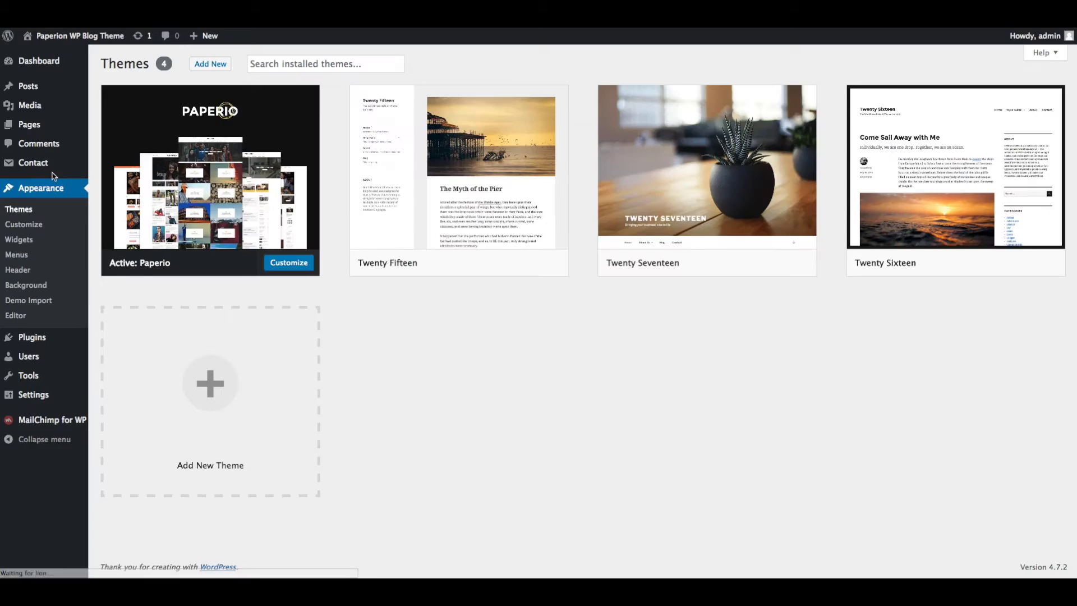
pyautogui.click(66, 301)
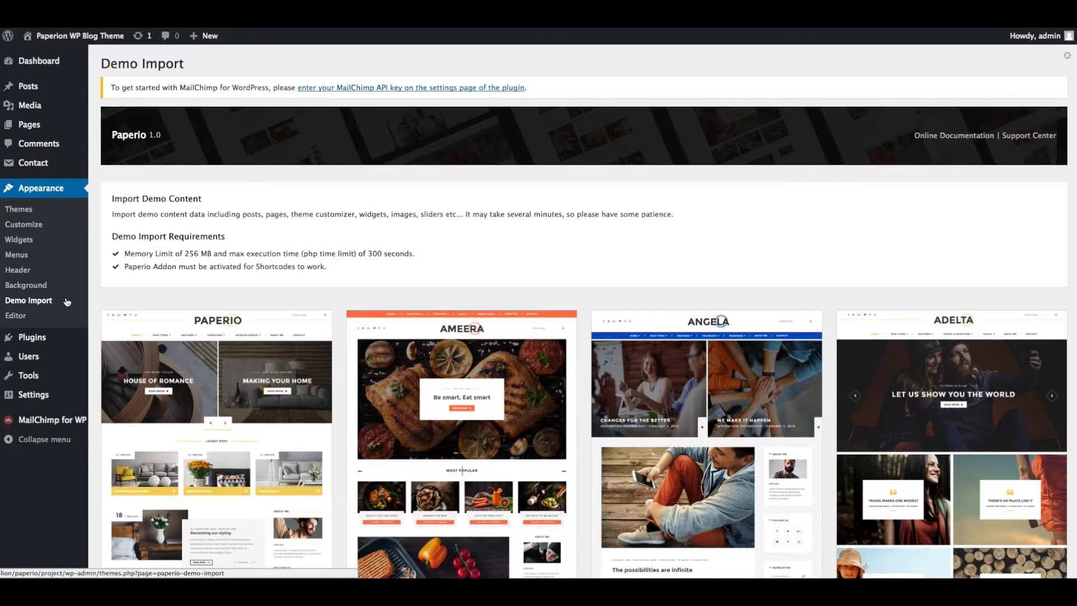
pyautogui.scroll(-4, 282, 352)
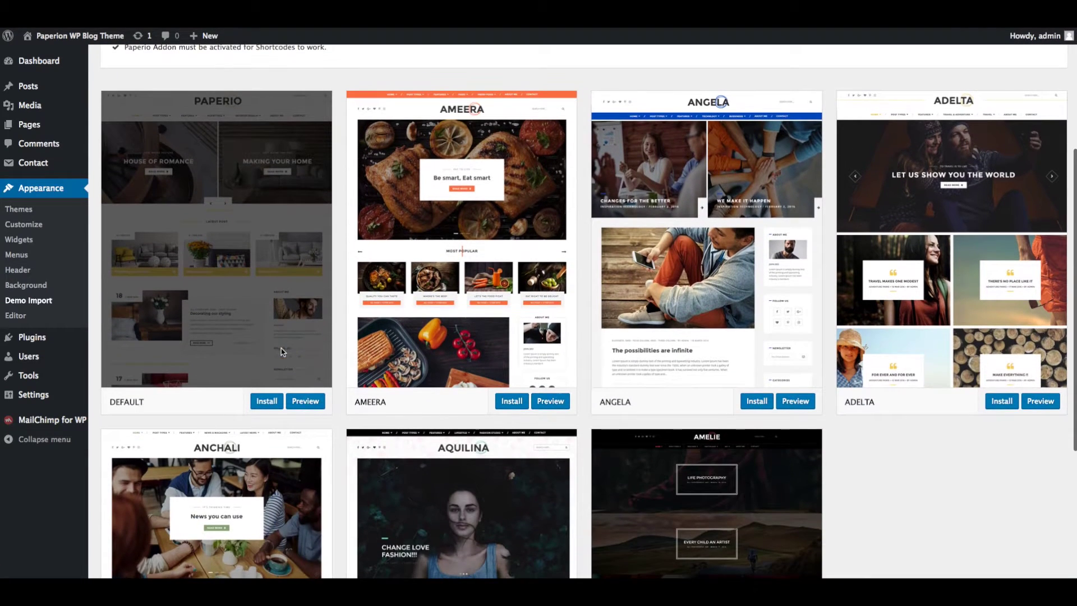
pyautogui.click(274, 399)
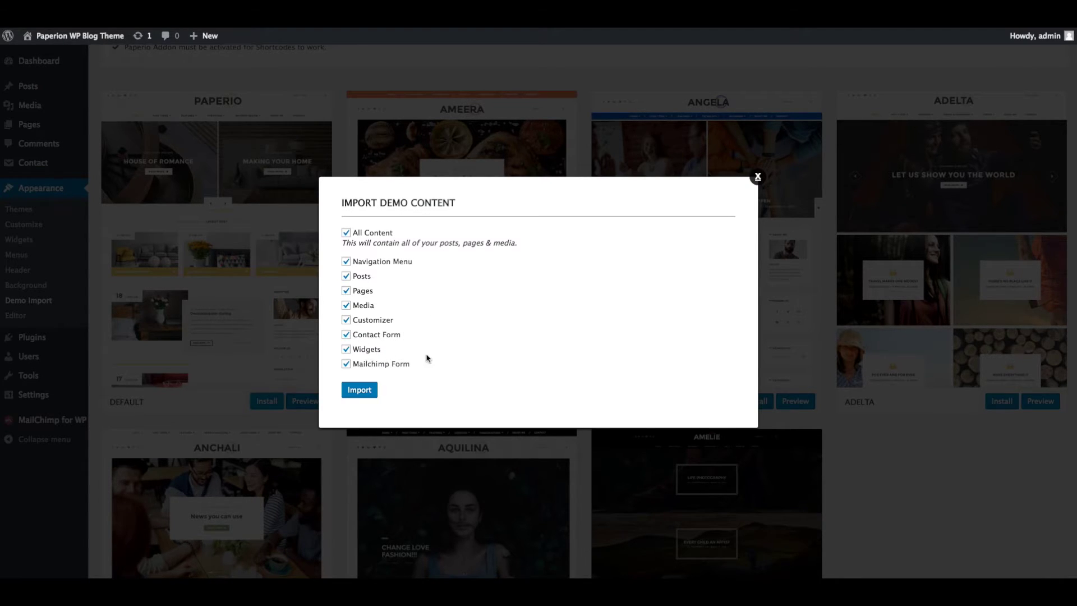
# Step: Import all DEFAULT demo content, confirming replacement of existing site data
pyautogui.click(359, 395)
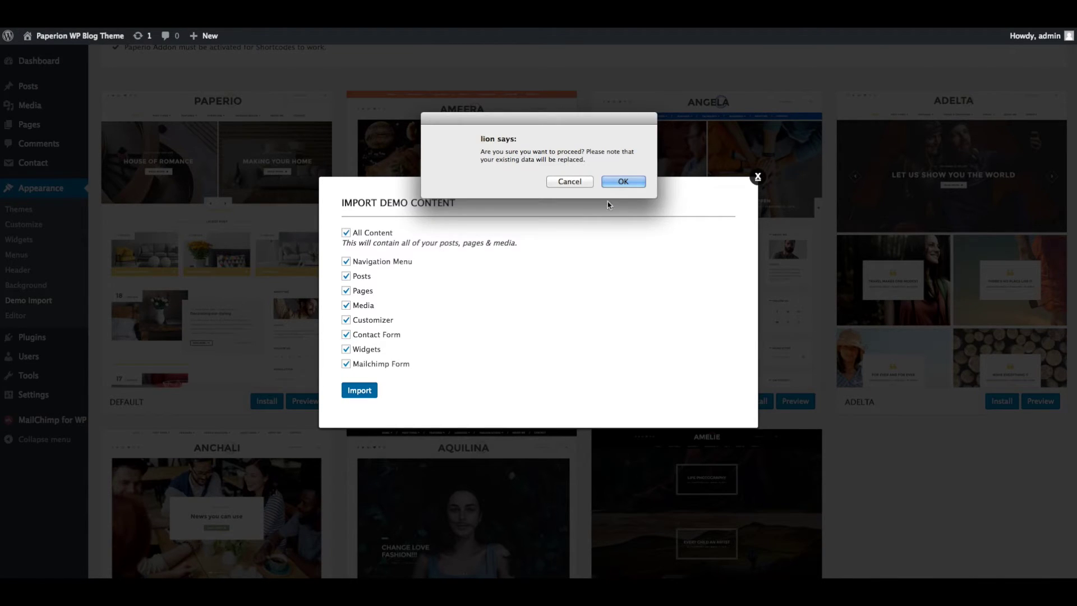
pyautogui.click(618, 184)
pyautogui.scroll(-7, 620, 193)
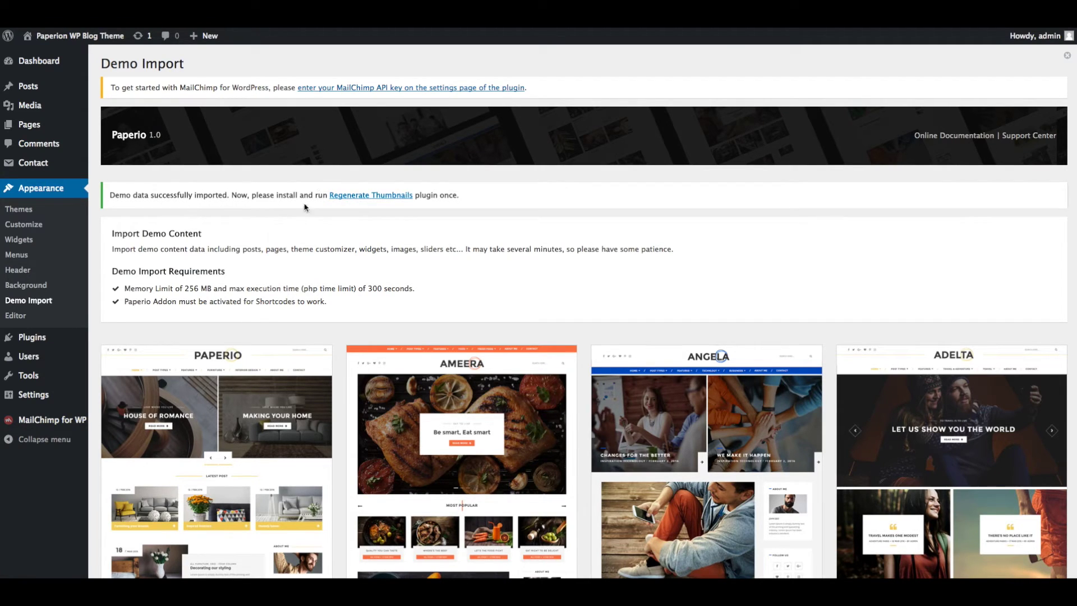
# Step: Visit the site and browse the Paperio demo homepage, its slider, posts and navigation menus
pyautogui.click(73, 36)
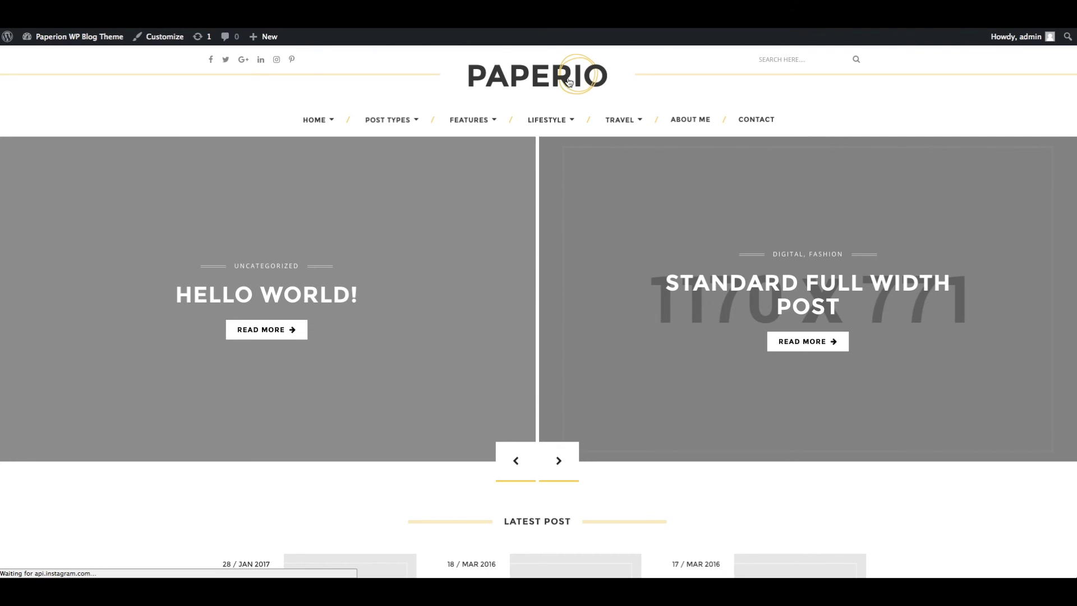
pyautogui.scroll(-20, 414, 240)
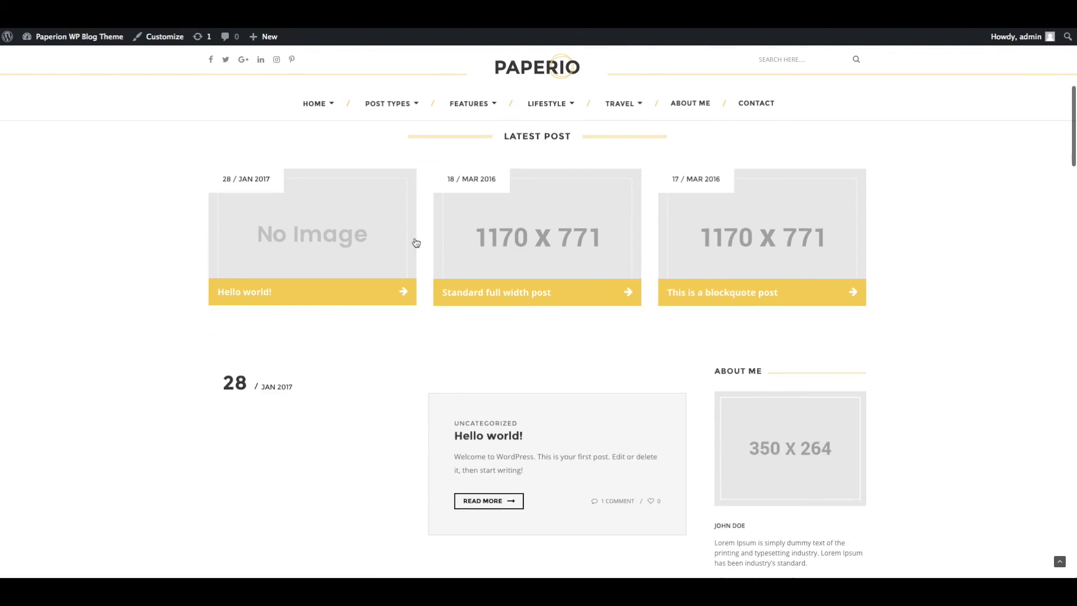
pyautogui.scroll(-10, 414, 242)
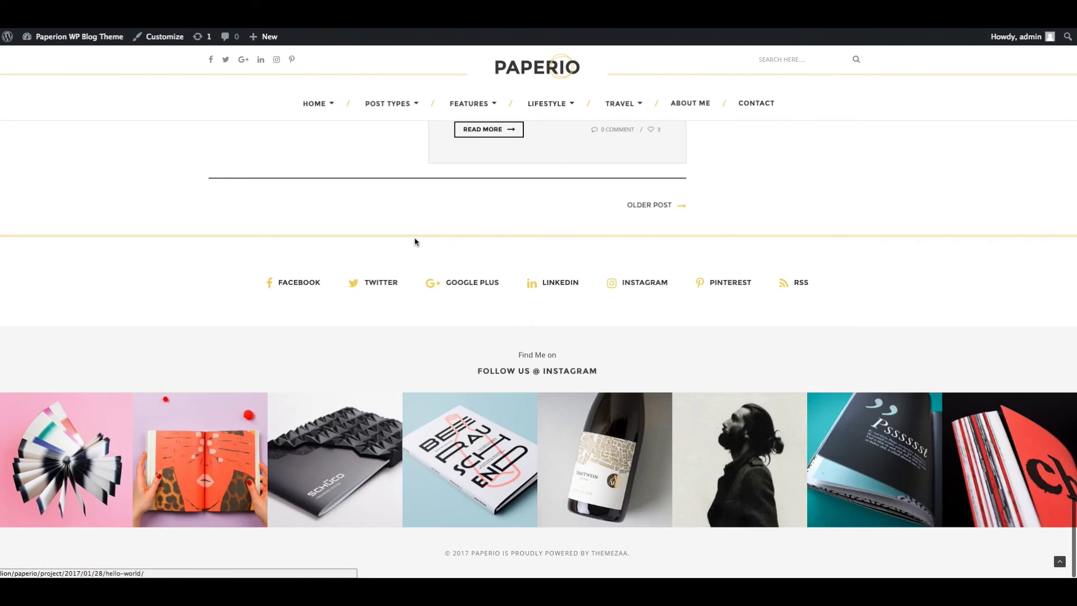
pyautogui.scroll(15, 415, 242)
pyautogui.scroll(20, 414, 241)
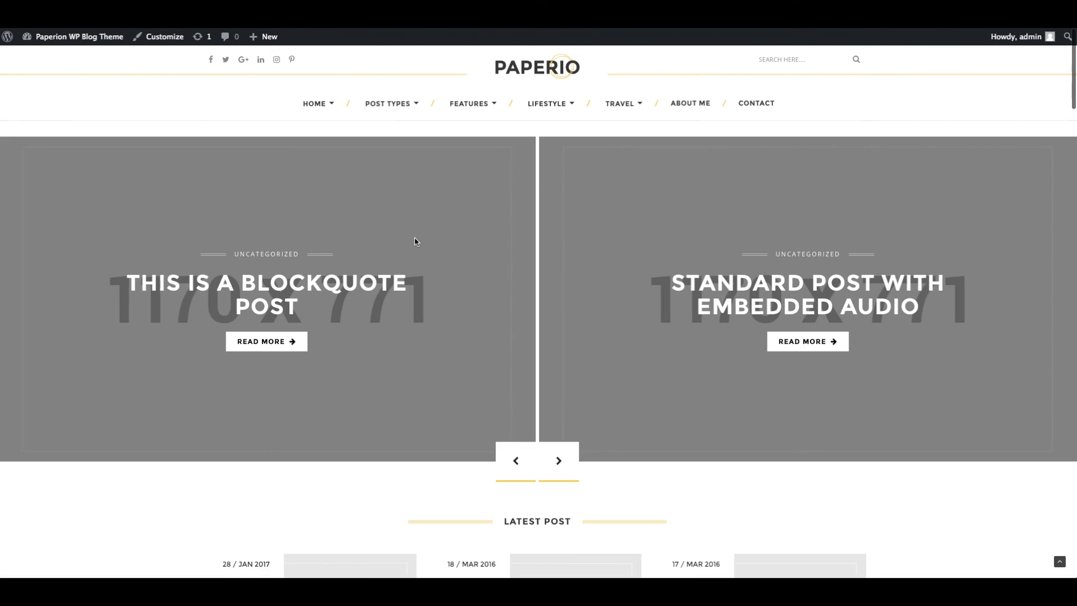
pyautogui.moveTo(314, 119)
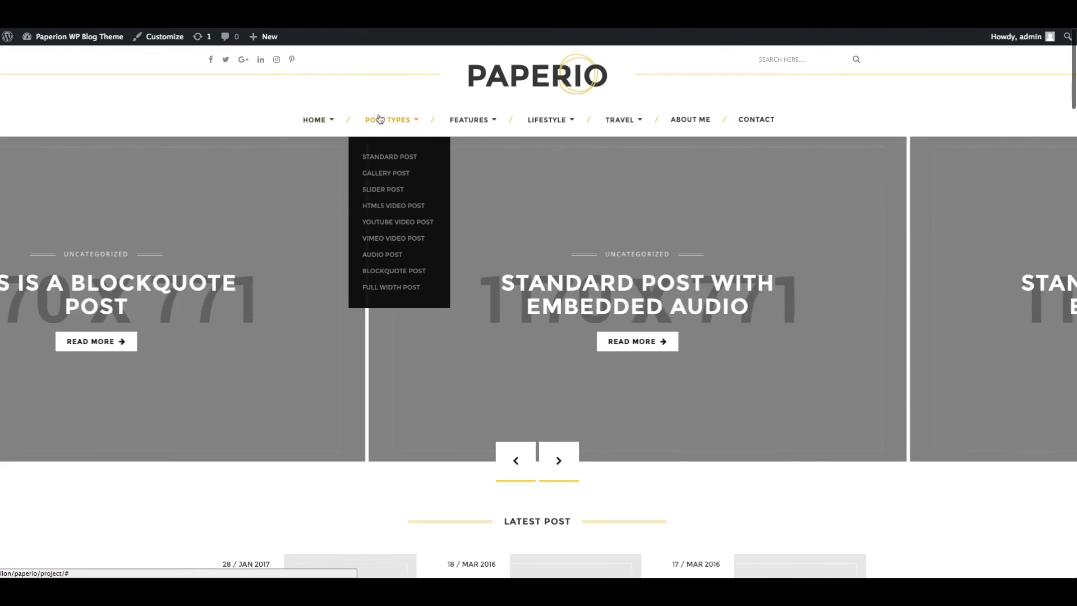
pyautogui.moveTo(535, 123)
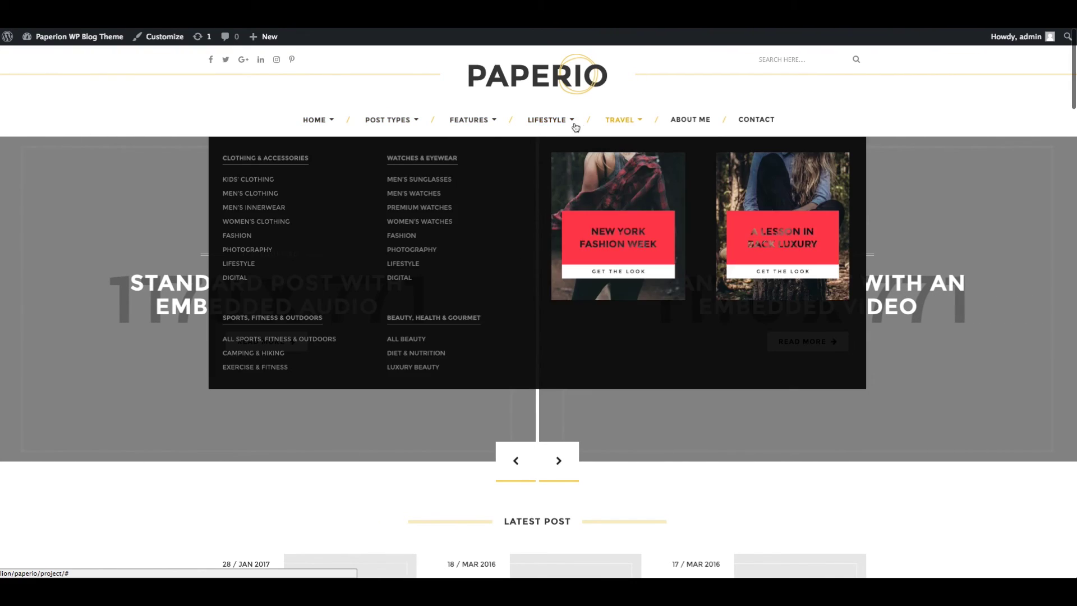